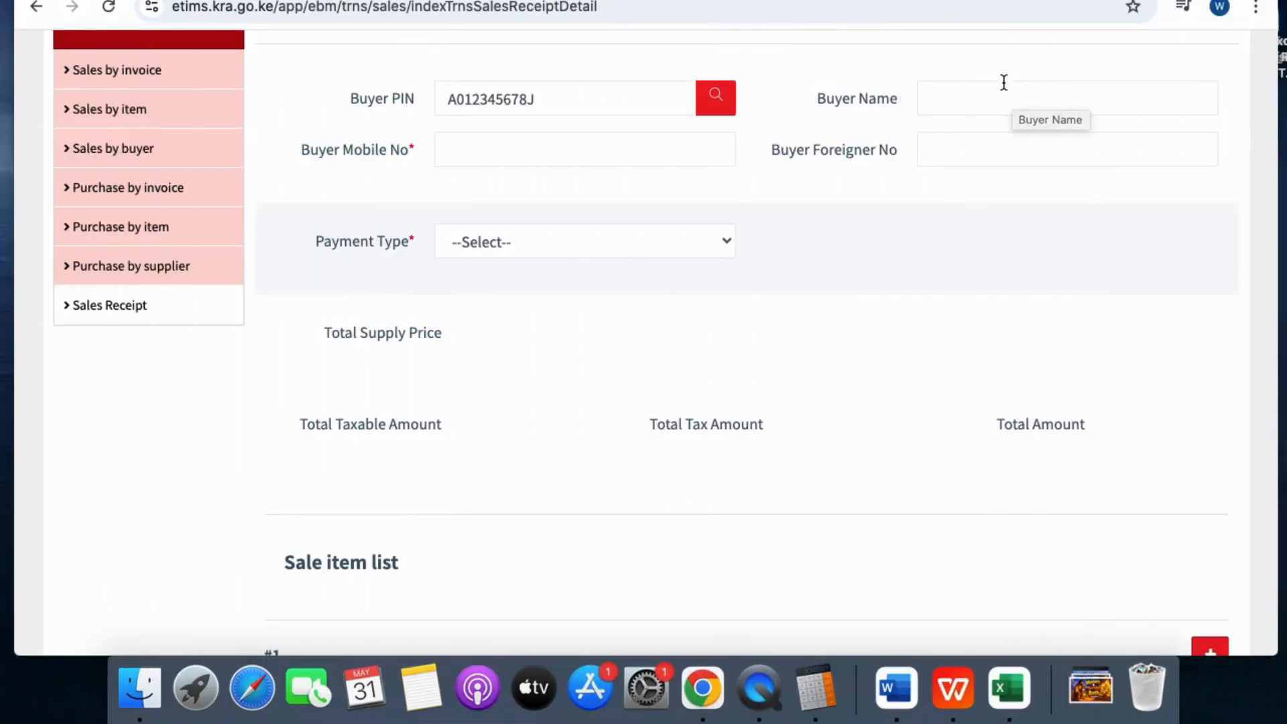
Replace the old Buyer PIN with the new buyer's PIN, correcting its last character
left_click(577, 107)
key("BackSpace")
key("BackSpace")
key("BackSpace")
key("BackSpace")
key("BackSpace")
key("BackSpace")
key("BackSpace")
key("BackSpace")
key("BackSpace")
key("BackSpace")
key("BackSpace")
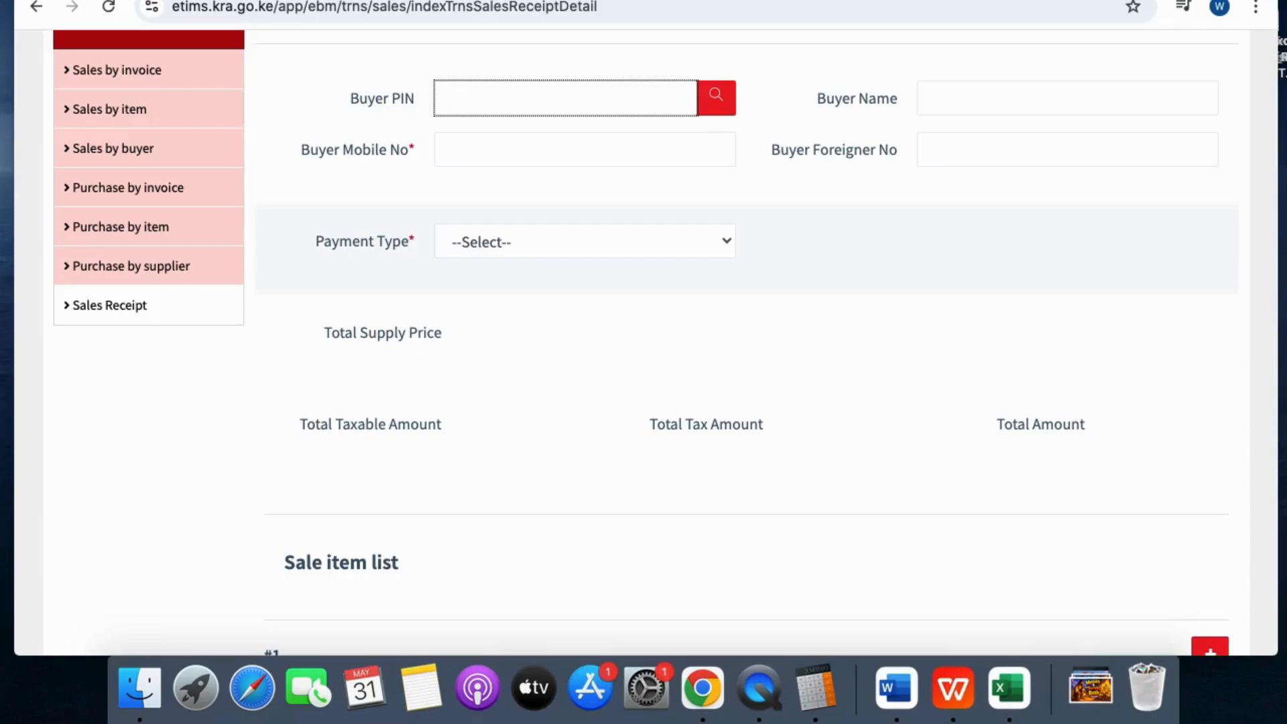
Enter the buyer's business name in the Buyer Name field
left_click(957, 103)
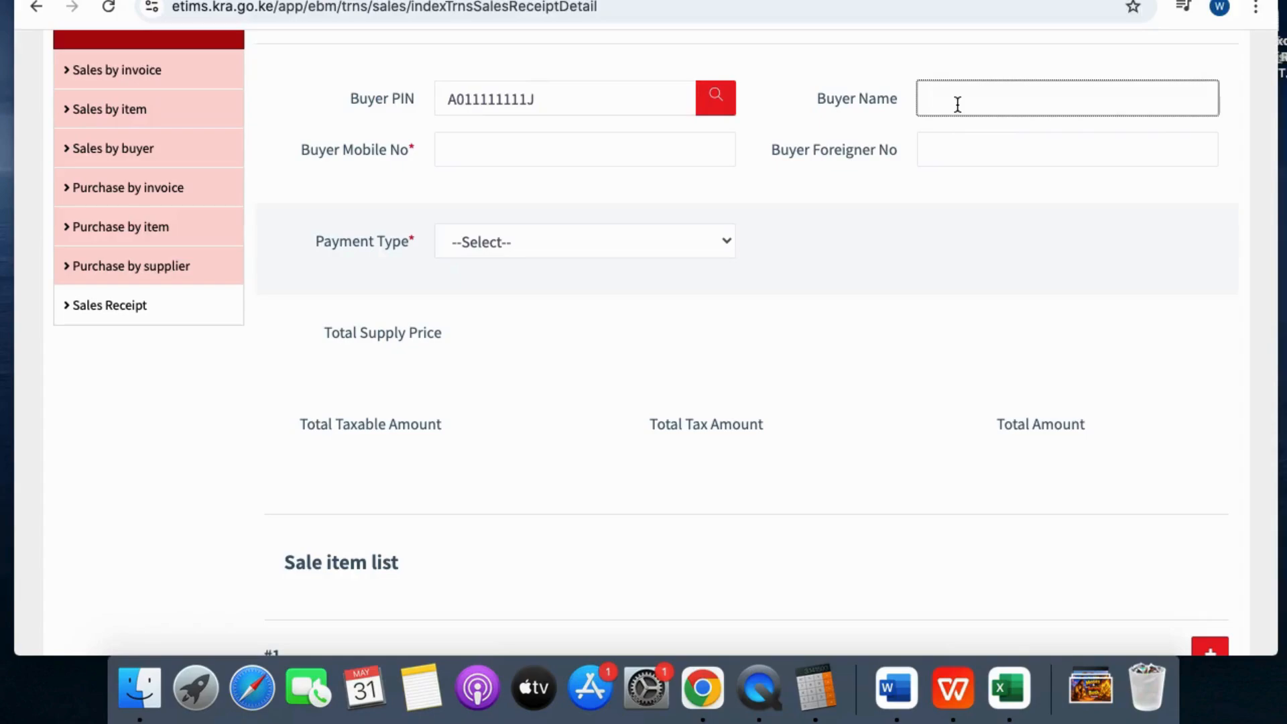
type("R.Mm Accoounting")
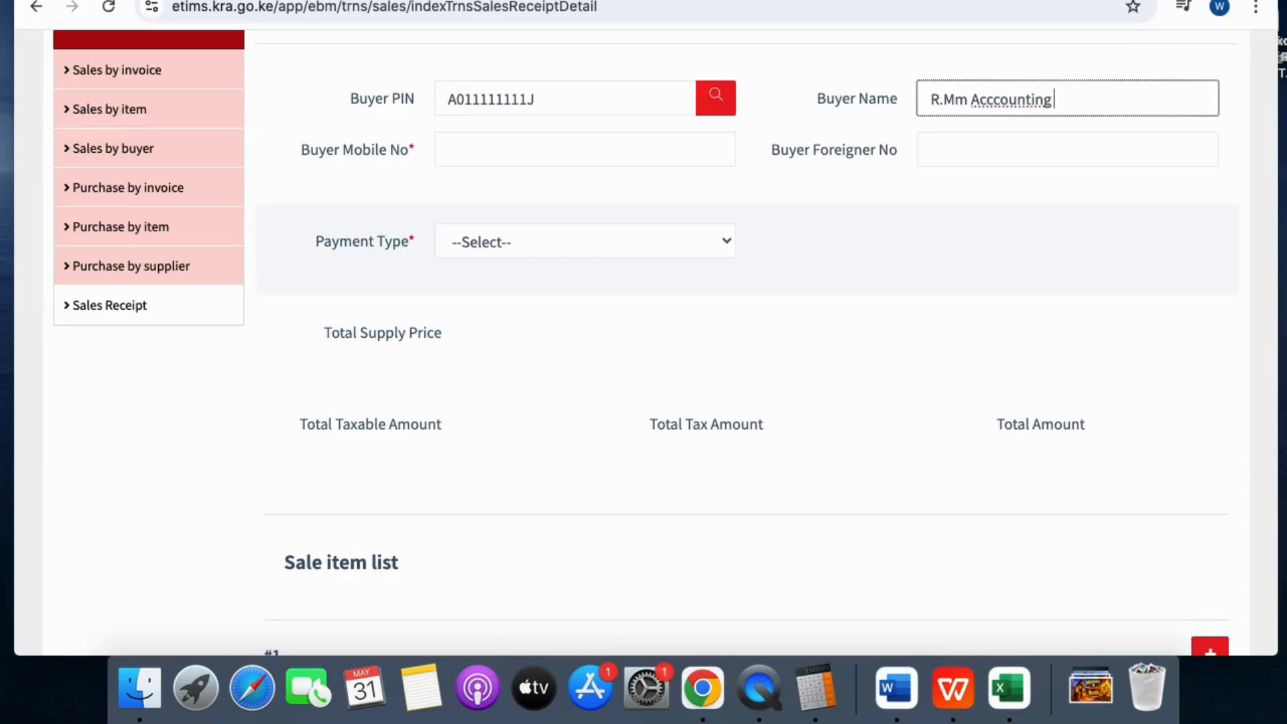
type(" Solutions")
left_click(994, 99)
Fix the extra 'c' in 'Accounting', enter the buyer's mobile number, and choose MOBILE MONEY payment
key("BackSpace")
left_click(538, 147)
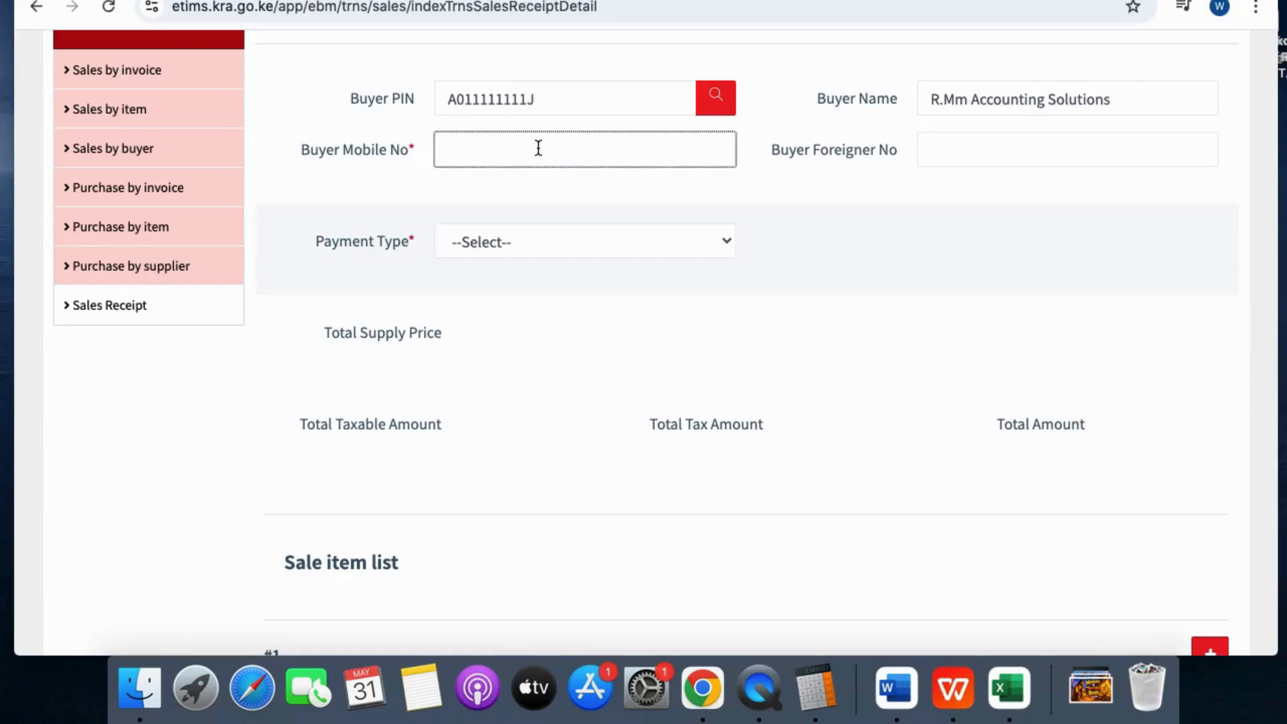
left_click(563, 240)
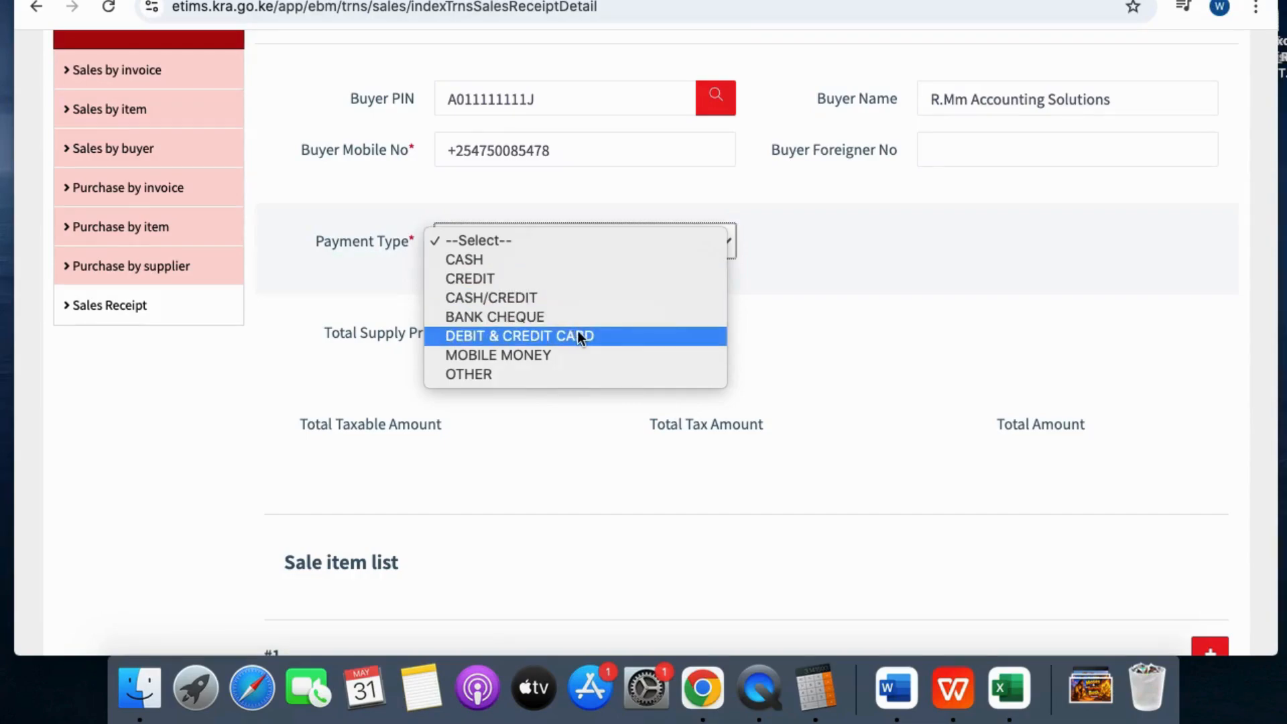
left_click(604, 356)
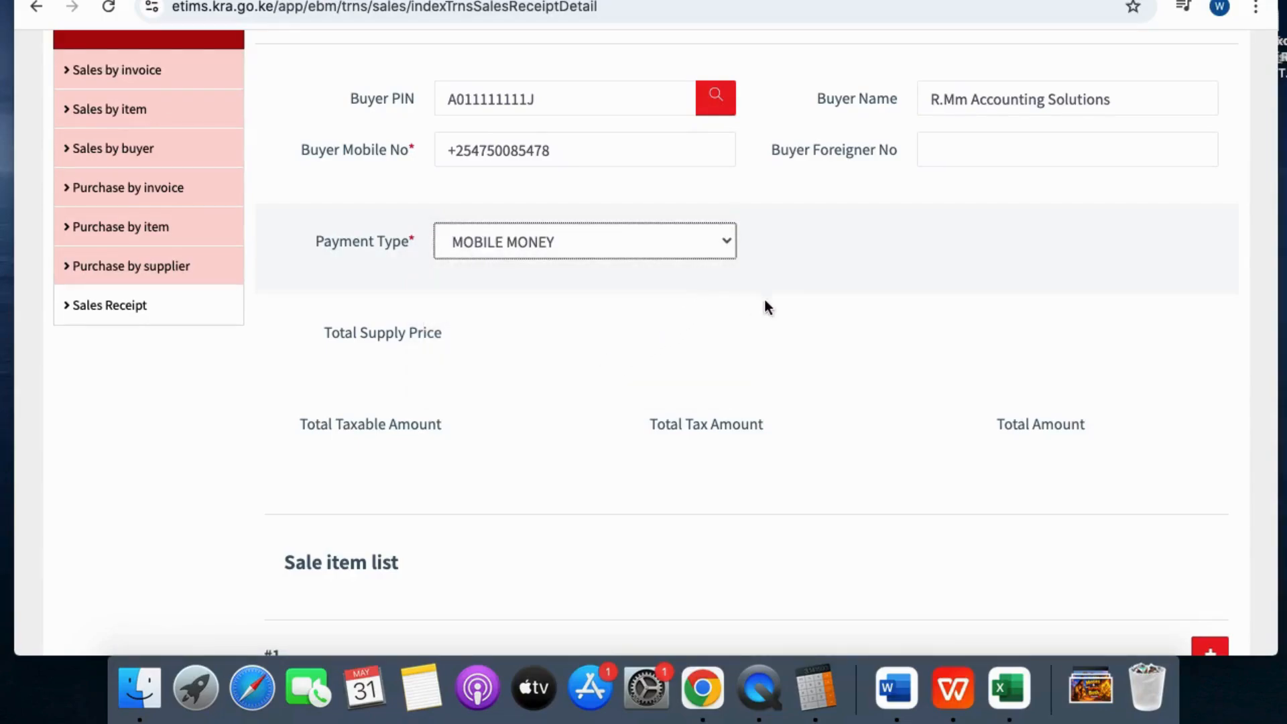
scroll(799, 312, "down", 5)
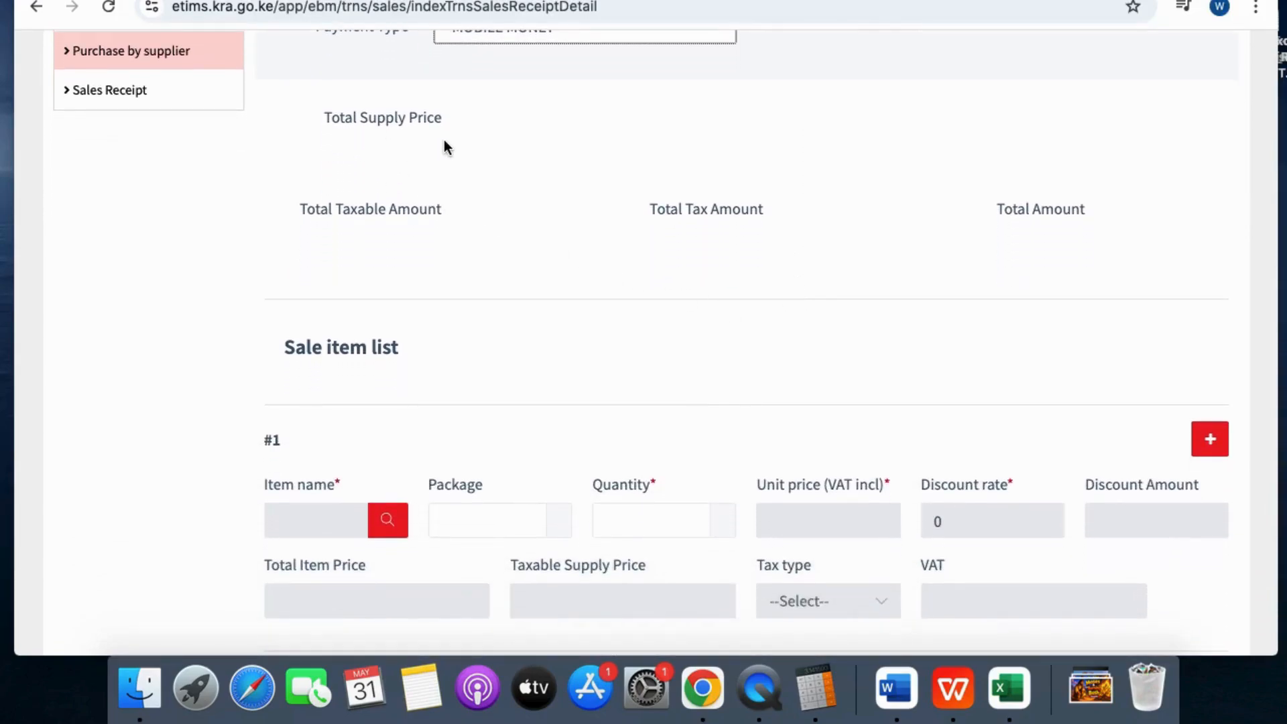
scroll(453, 144, "down", 3)
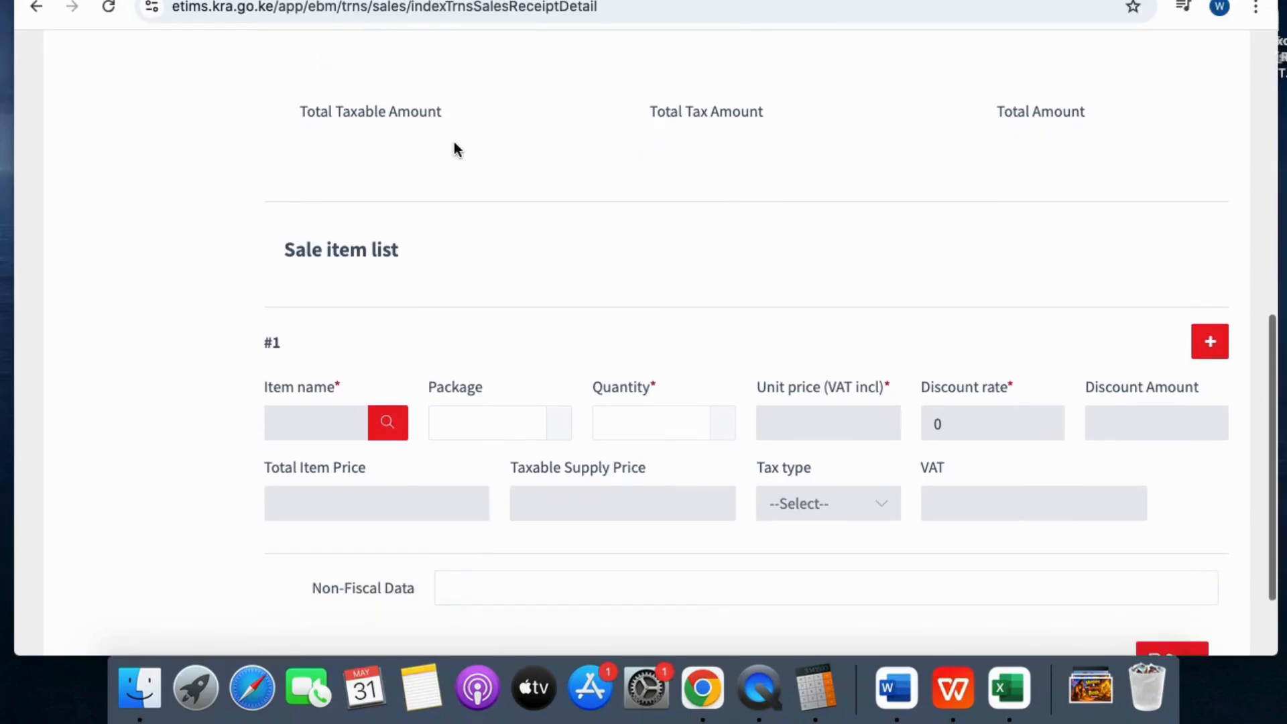
scroll(454, 143, "down", 1)
scroll(454, 141, "down", 2)
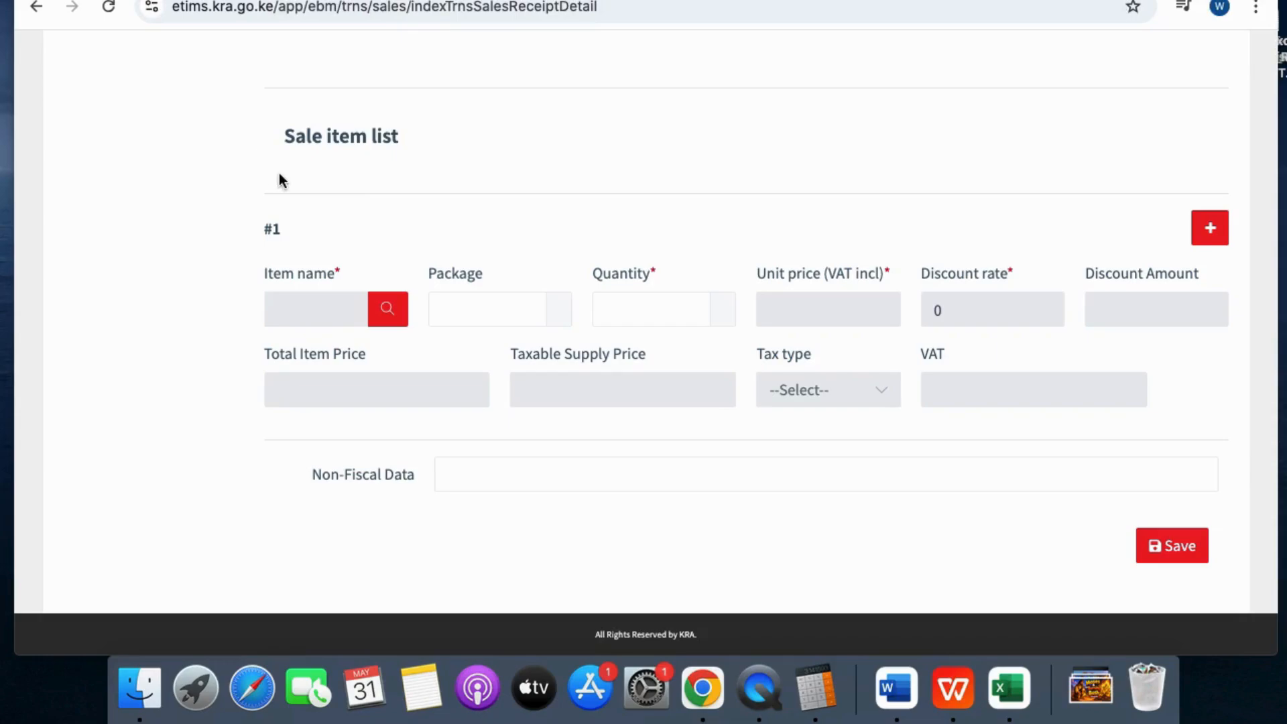
left_click(300, 311)
left_click(390, 312)
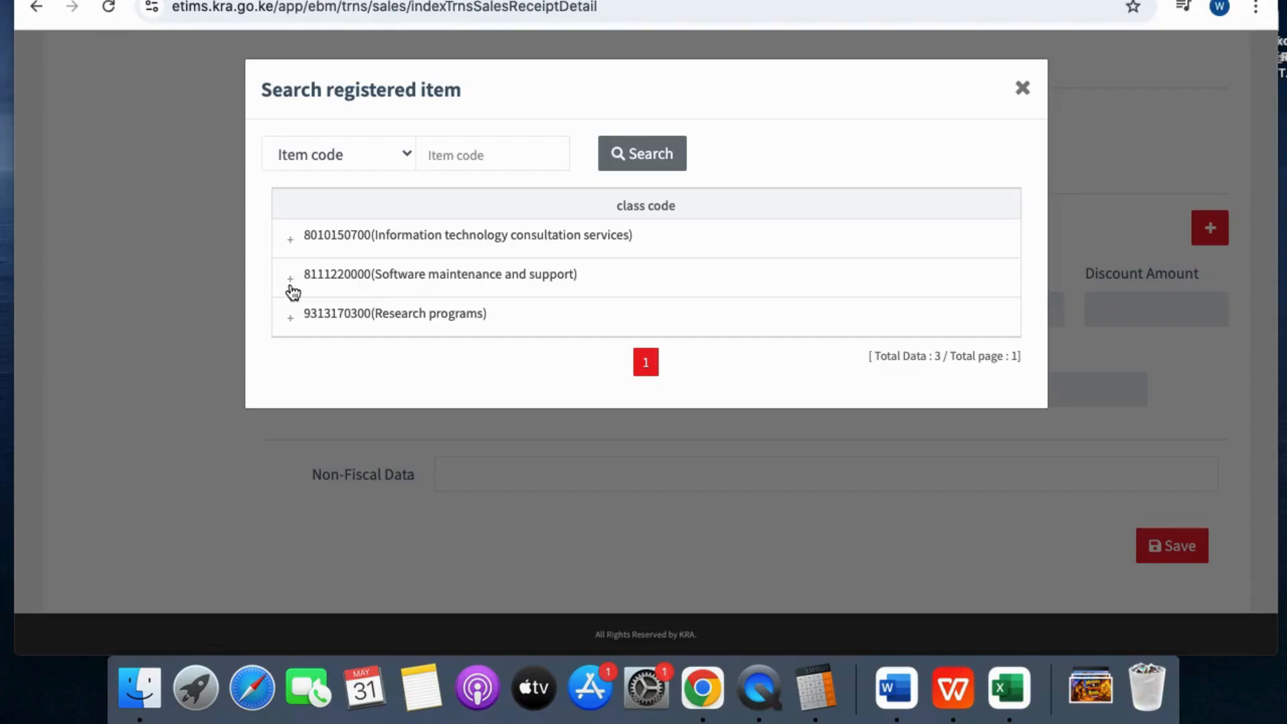
left_click(292, 288)
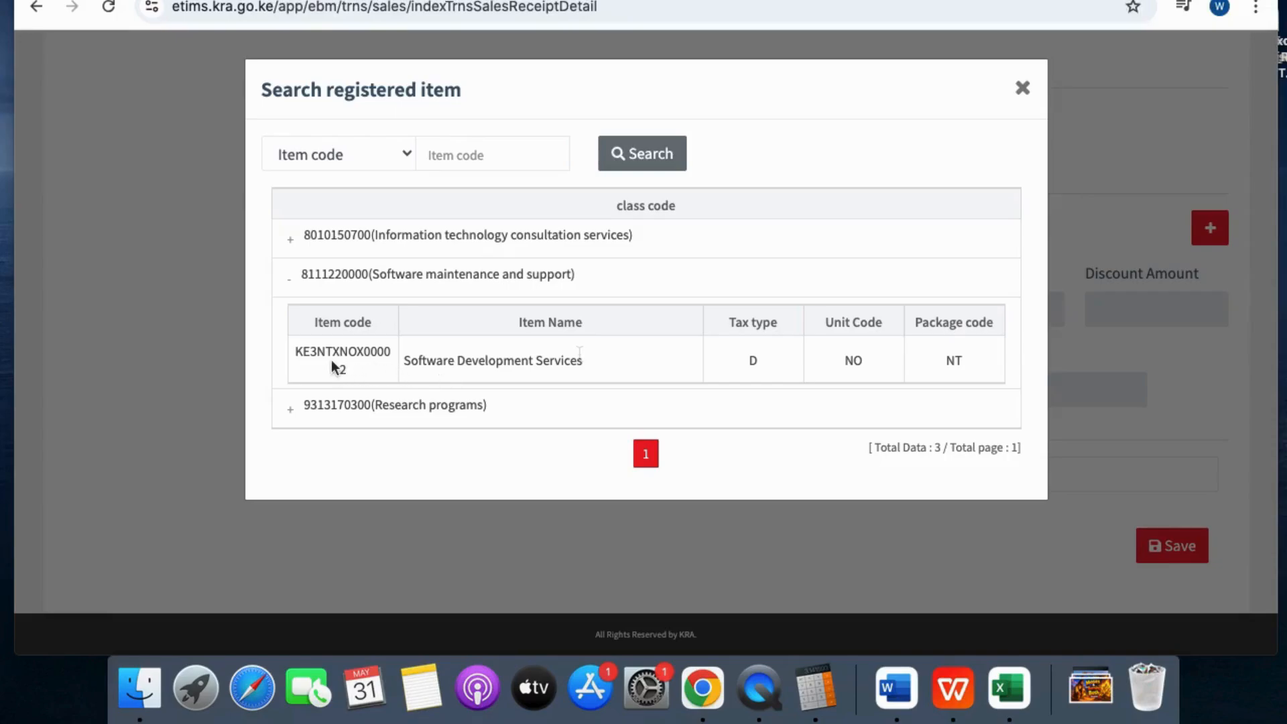
left_click(588, 362)
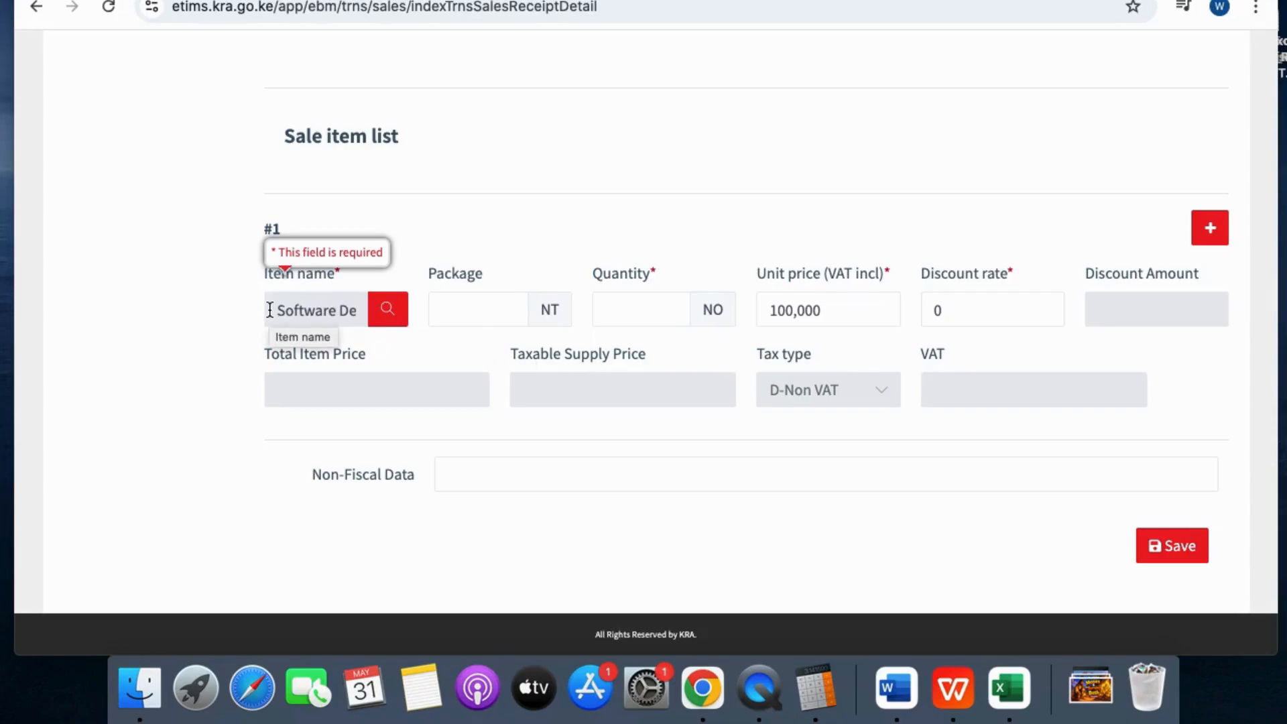
Set the item's quantity to 1 and unit price to 200,000, leaving discount at 0
left_click(470, 308)
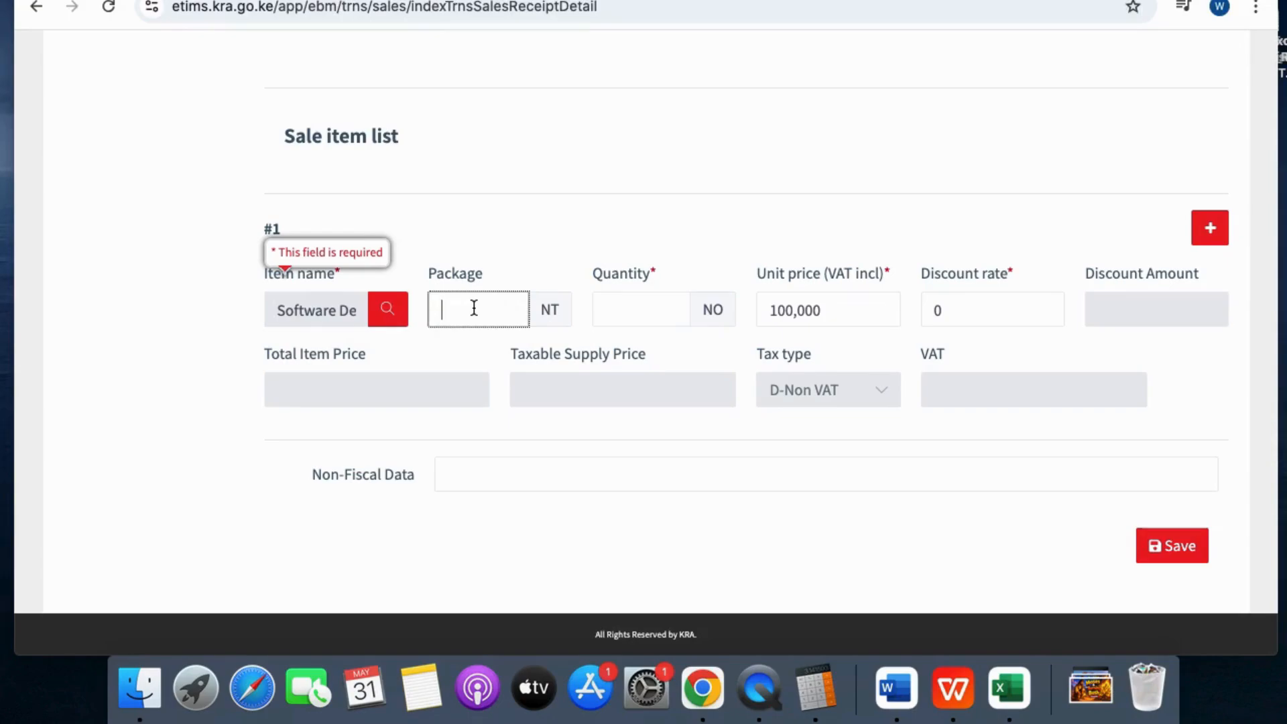
left_click(620, 310)
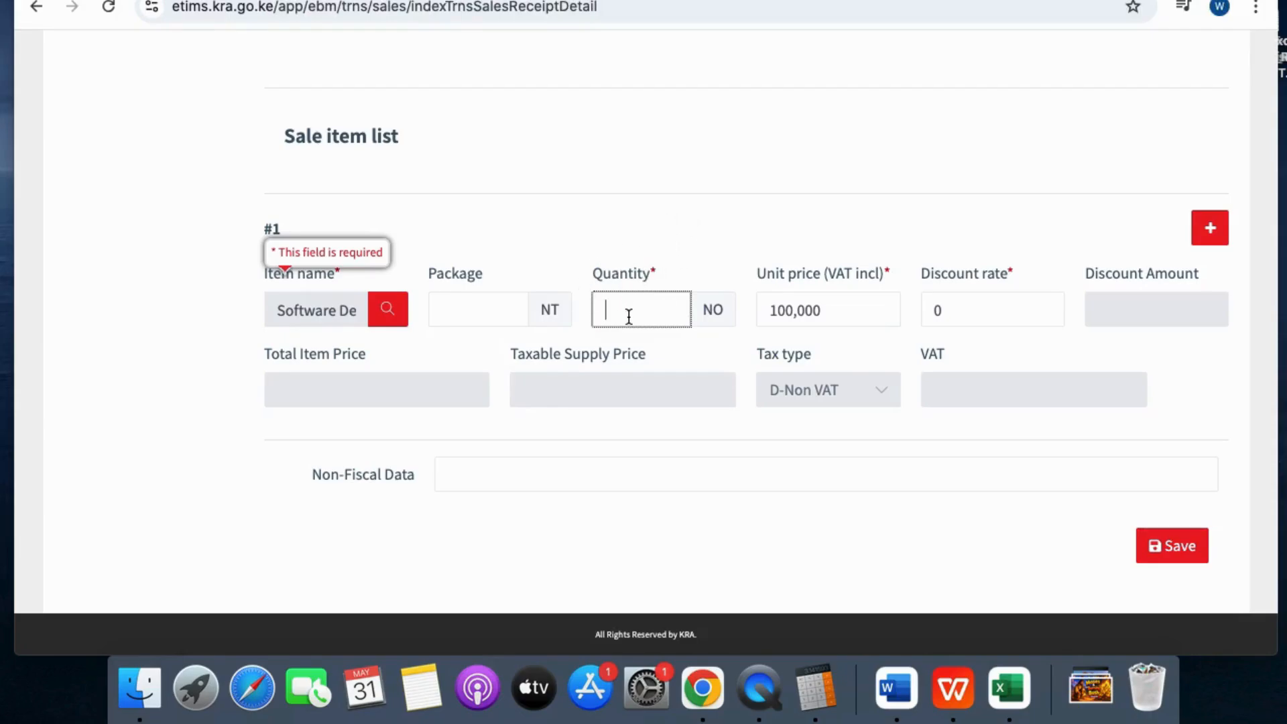
type("1")
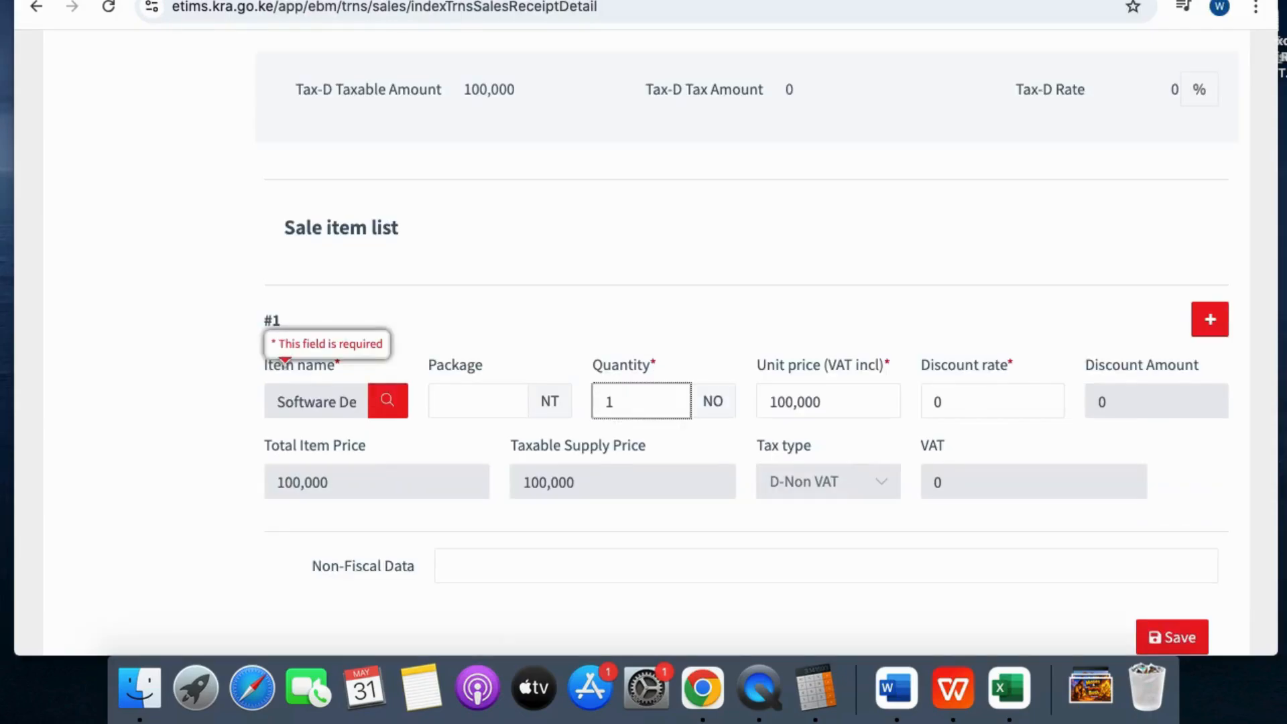
scroll(729, 314, "down", 2)
left_click(823, 333)
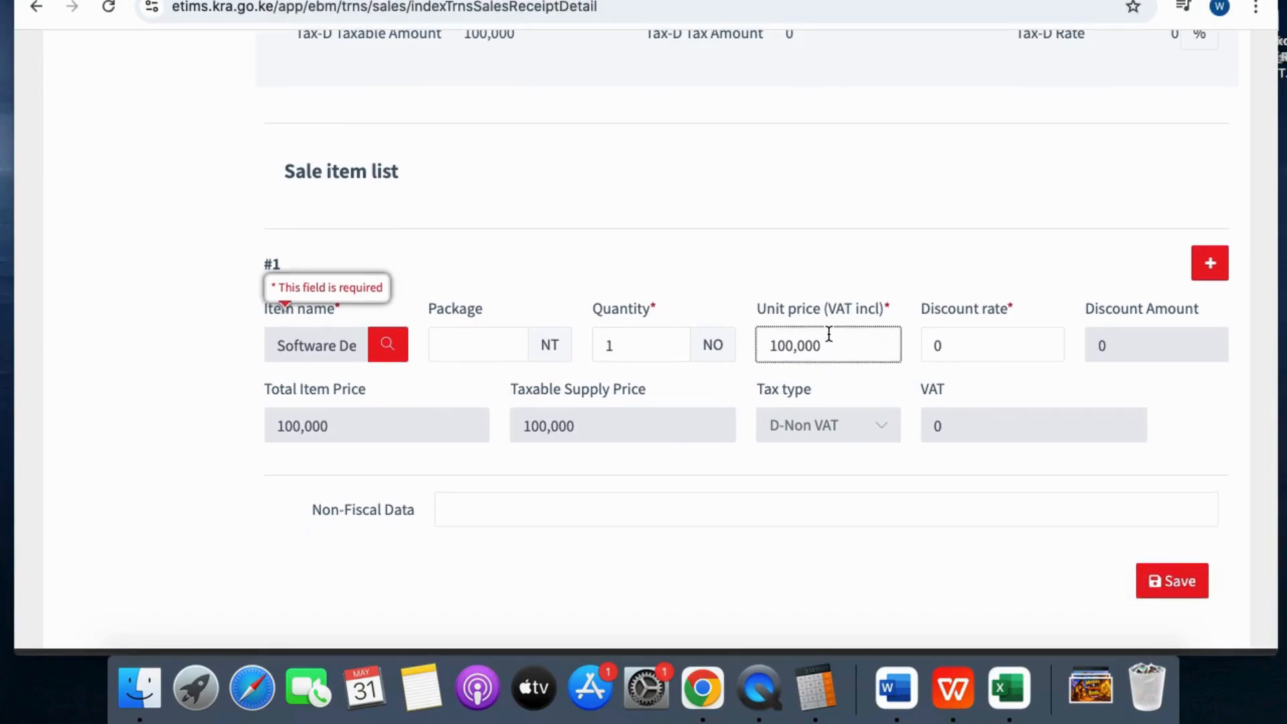
key("Delete")
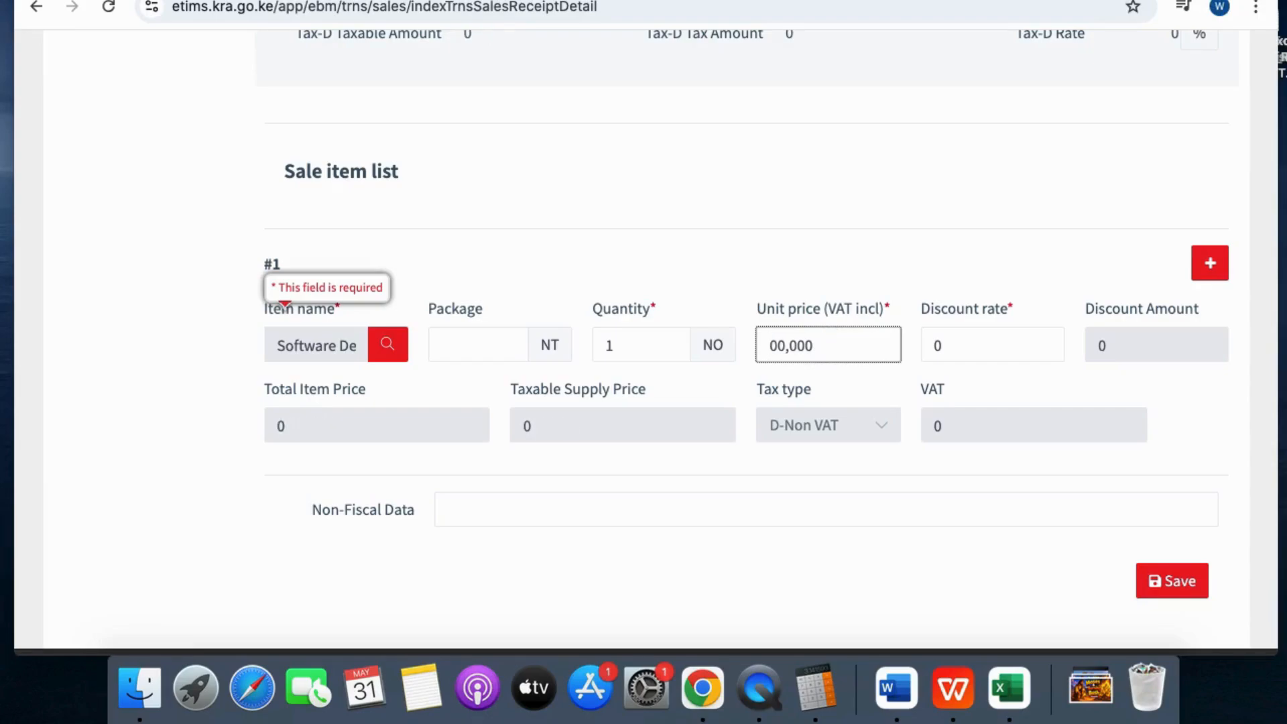
type("2")
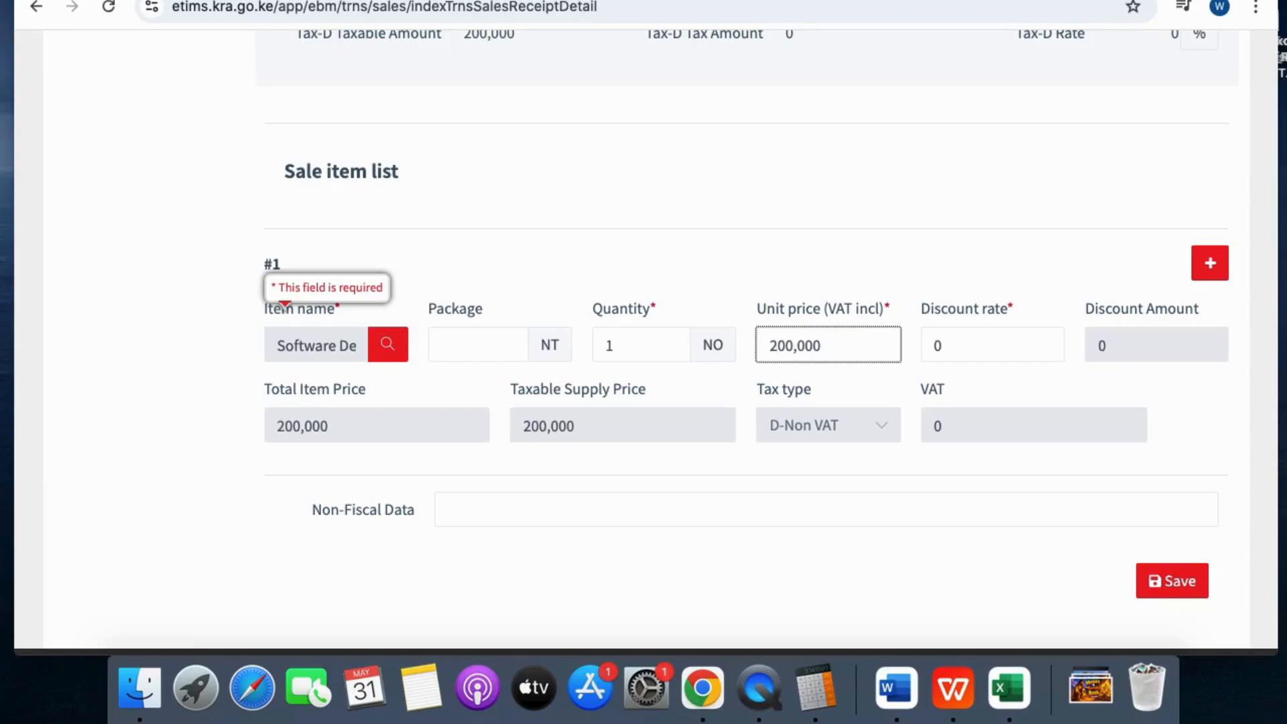
left_click(1003, 351)
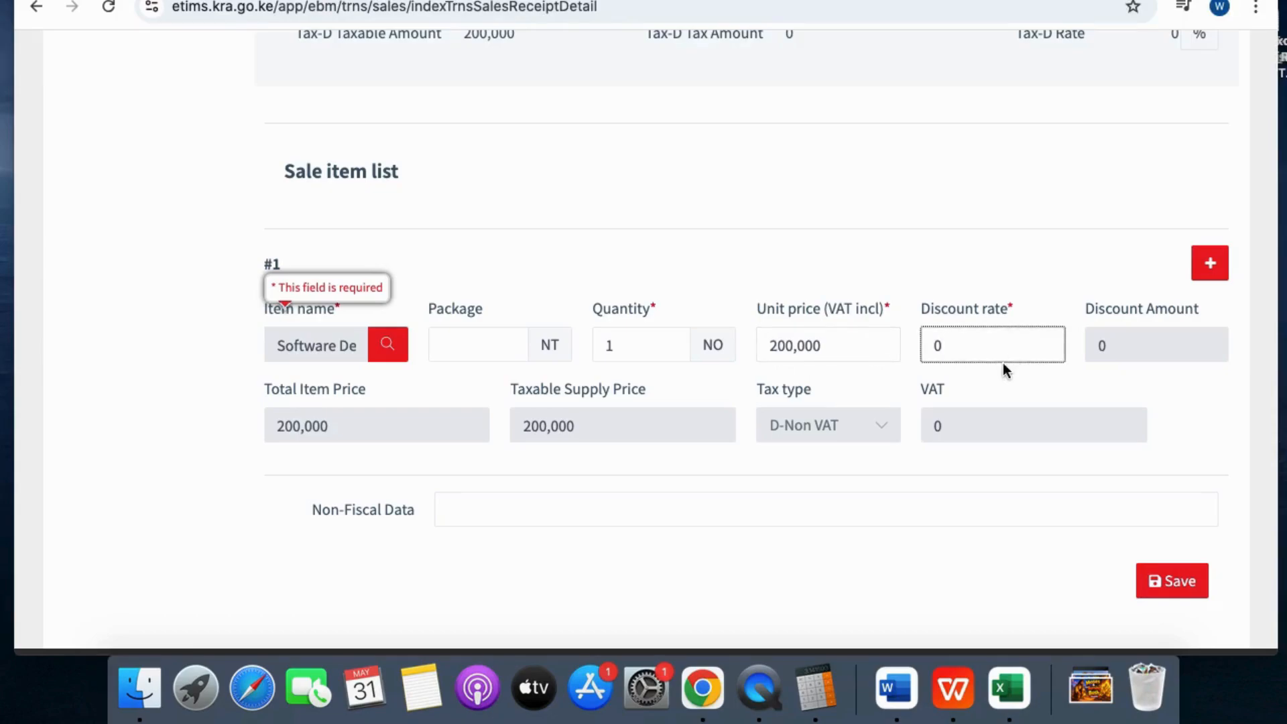
left_click(1127, 351)
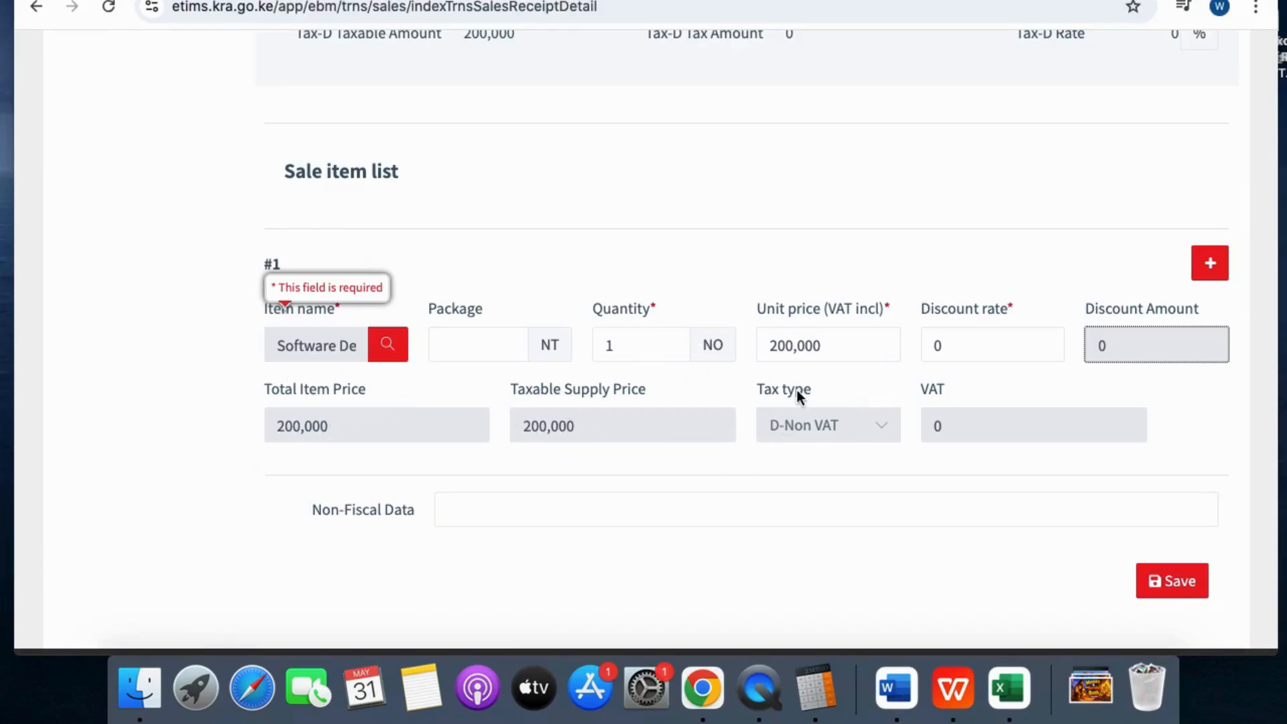
scroll(697, 485, "down", 1)
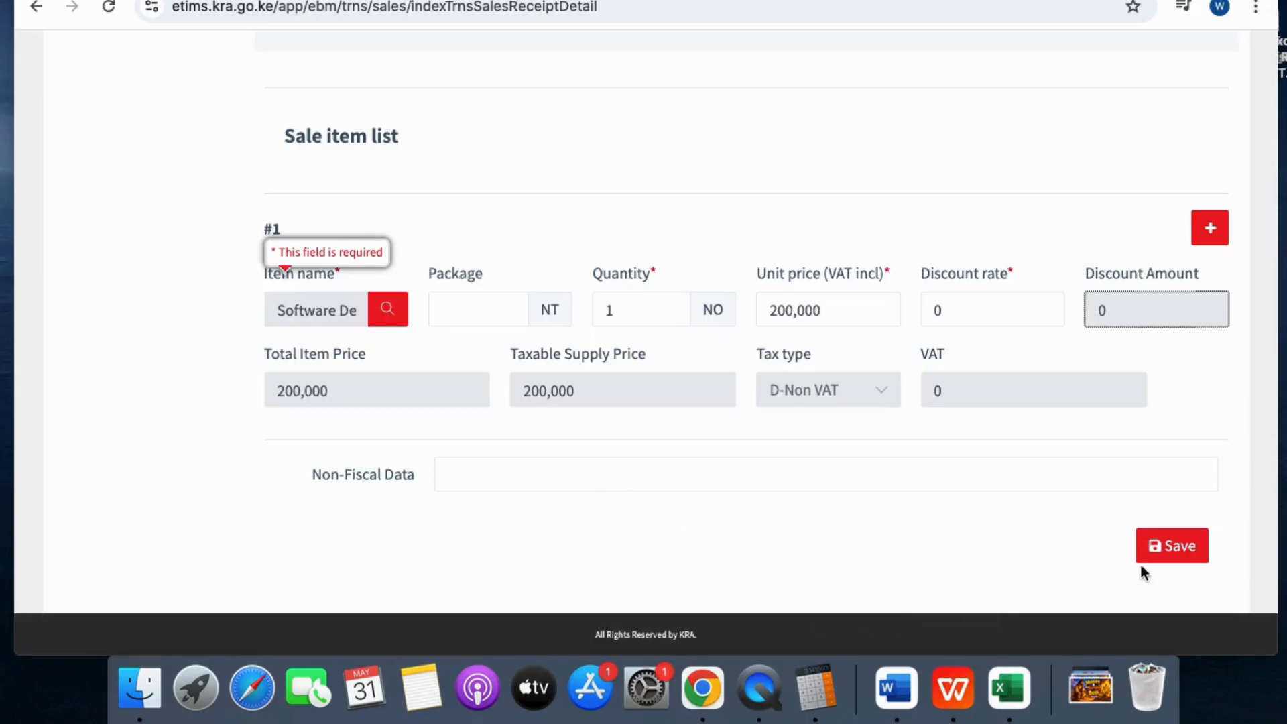
Save the completed sales receipt
left_click(1179, 551)
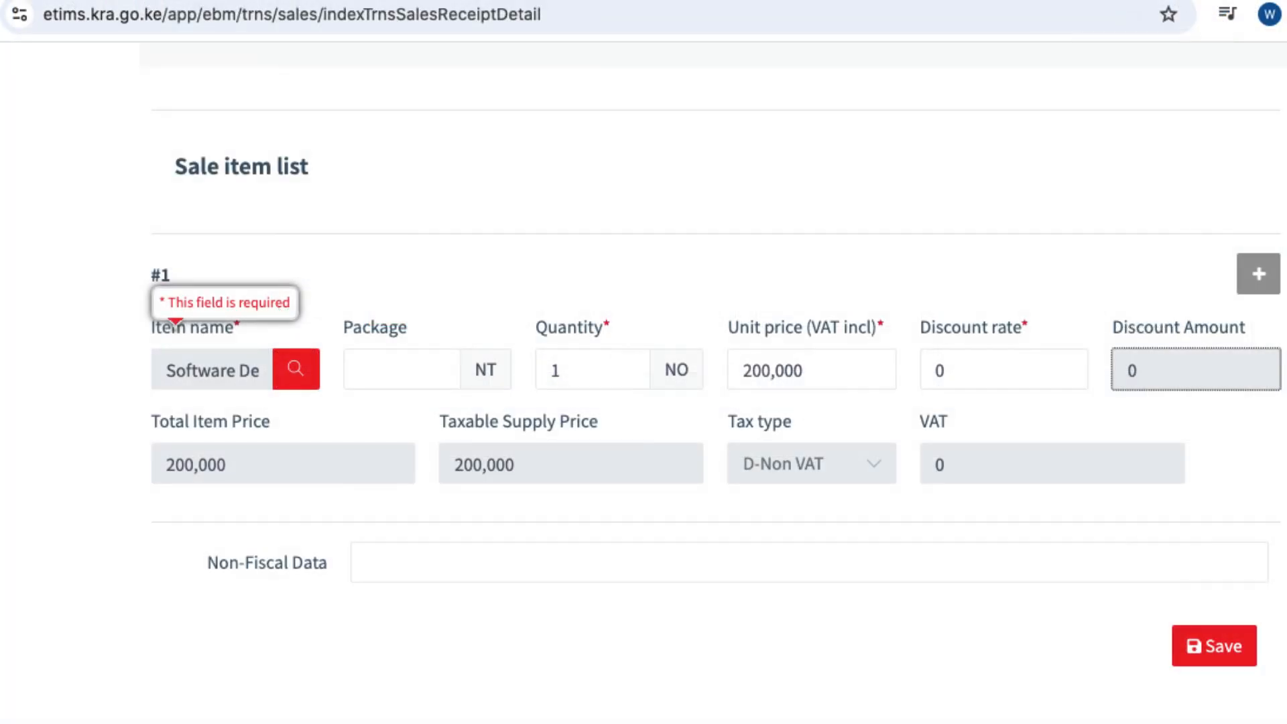